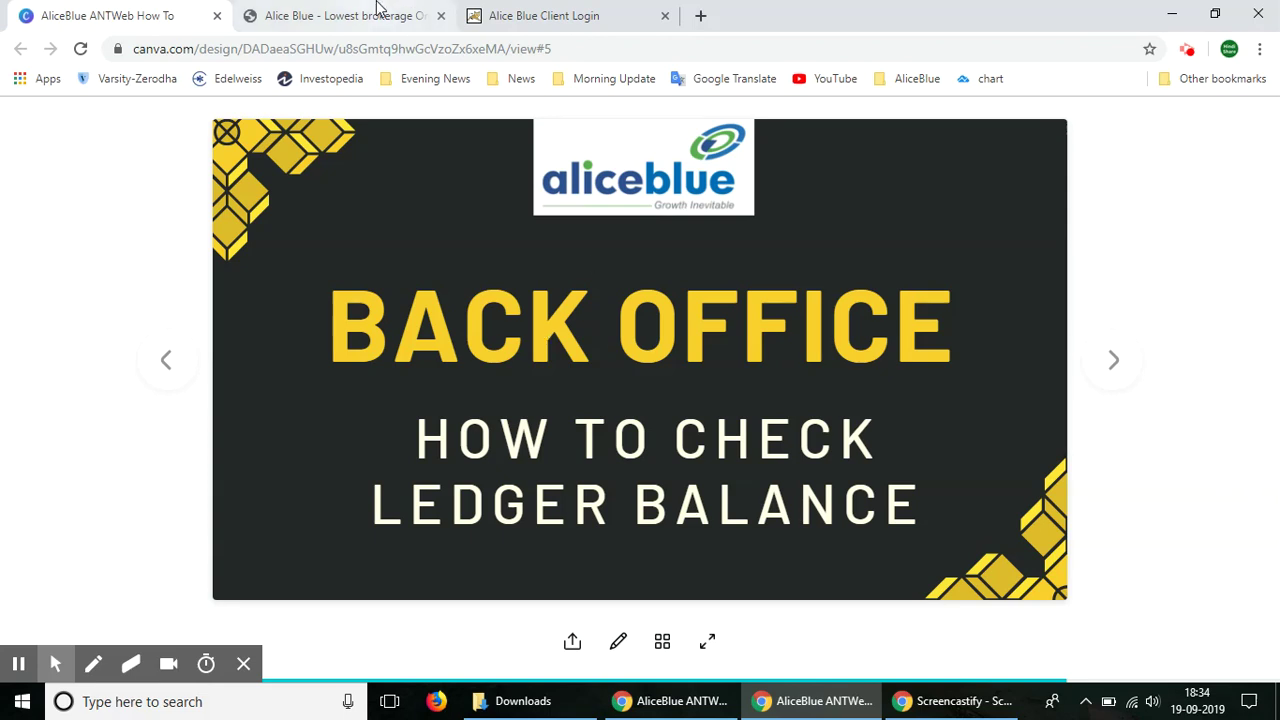
- Find the Back Office entry among the login options on the Alice Blue website
{"action": "left_click", "coordinate": [601, 12]}
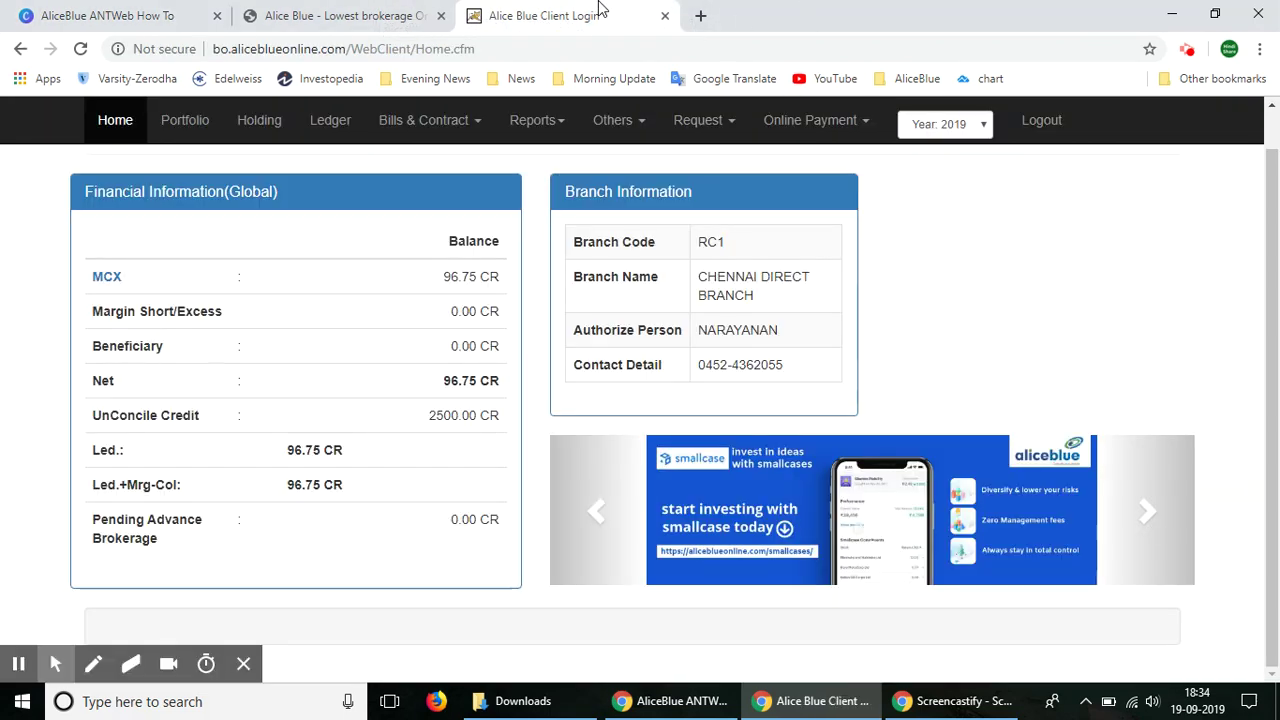
{"action": "left_click", "coordinate": [378, 12]}
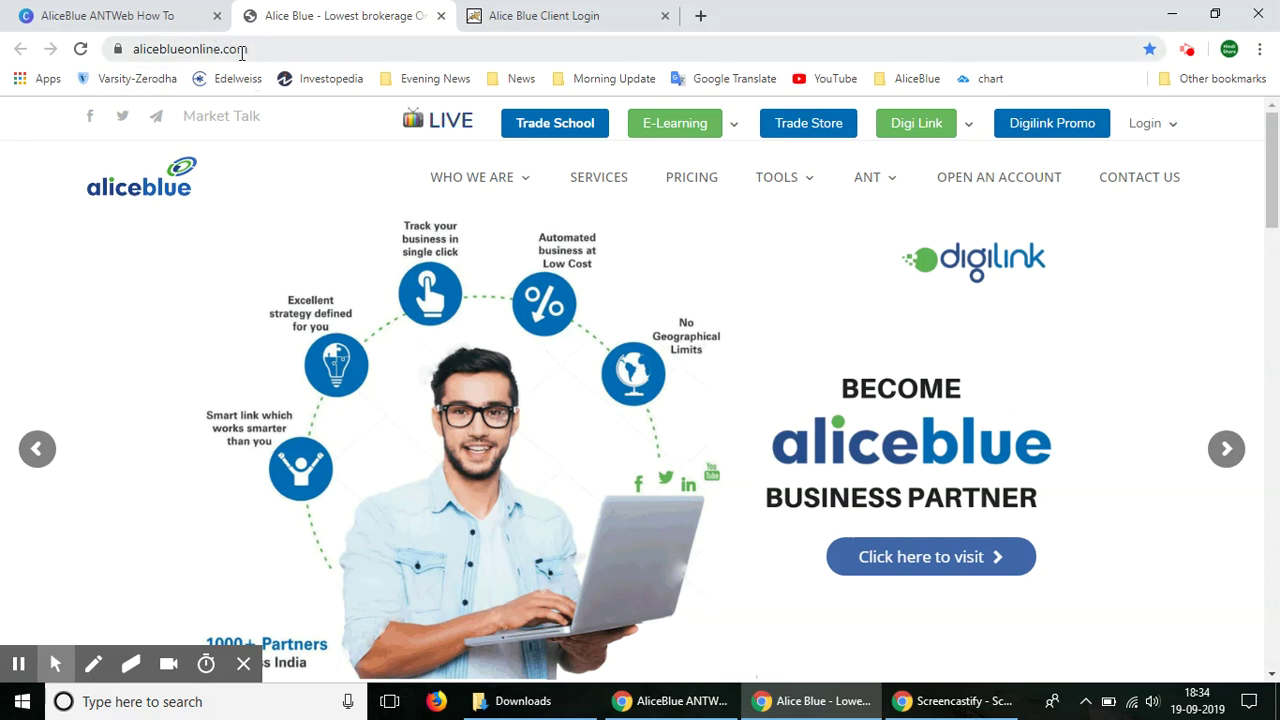
{"action": "mouse_move", "coordinate": [1173, 128]}
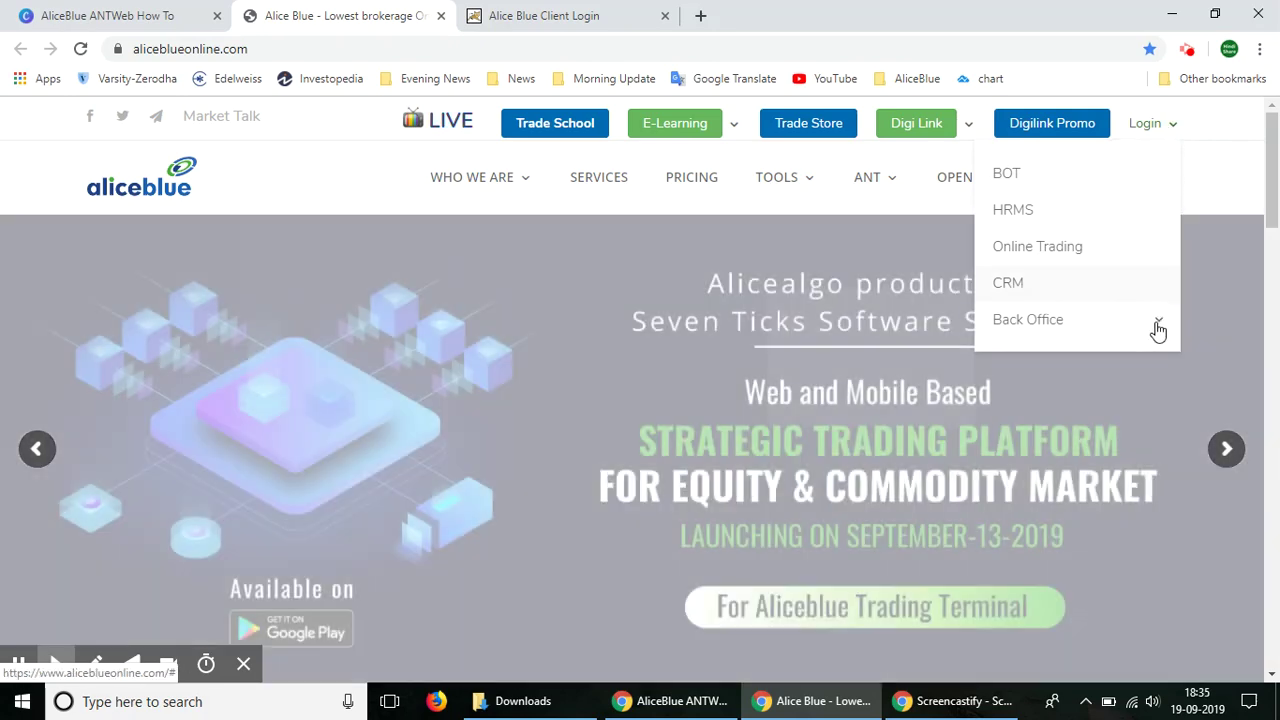
{"action": "mouse_move", "coordinate": [1157, 331]}
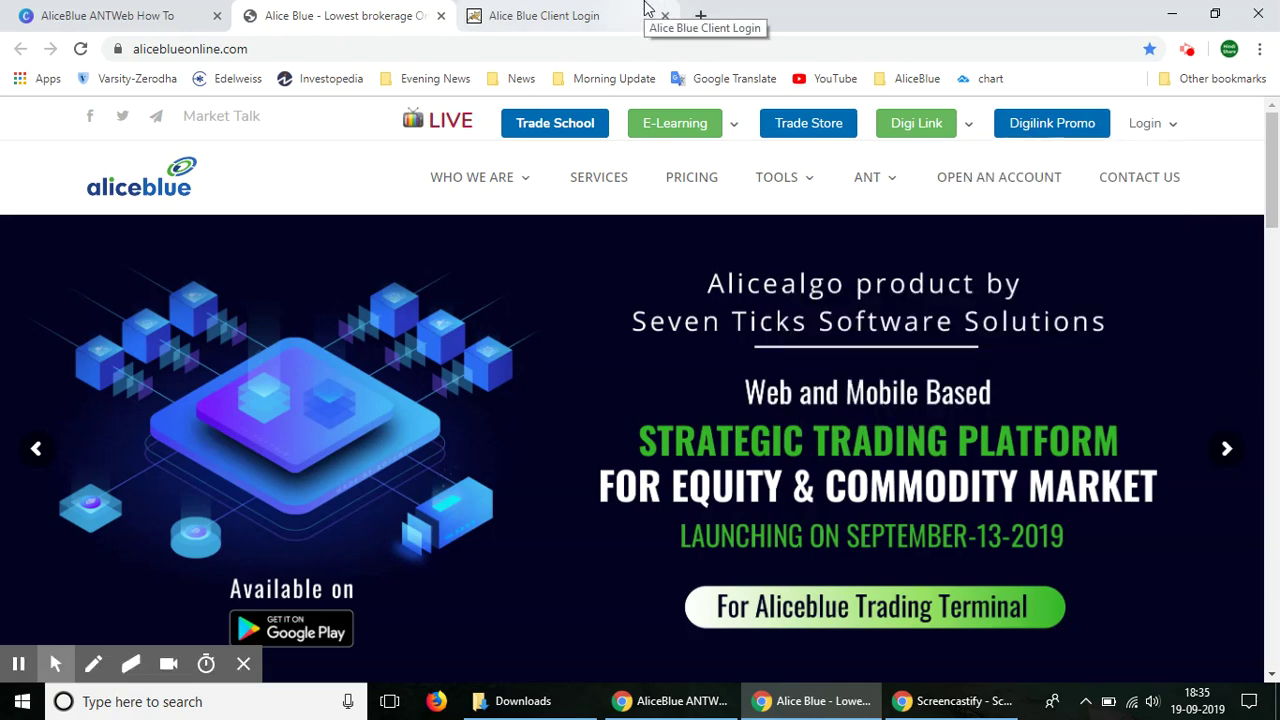
- Switch to the Alice Blue client back office and open its Ledger page
{"action": "left_click", "coordinate": [640, 12]}
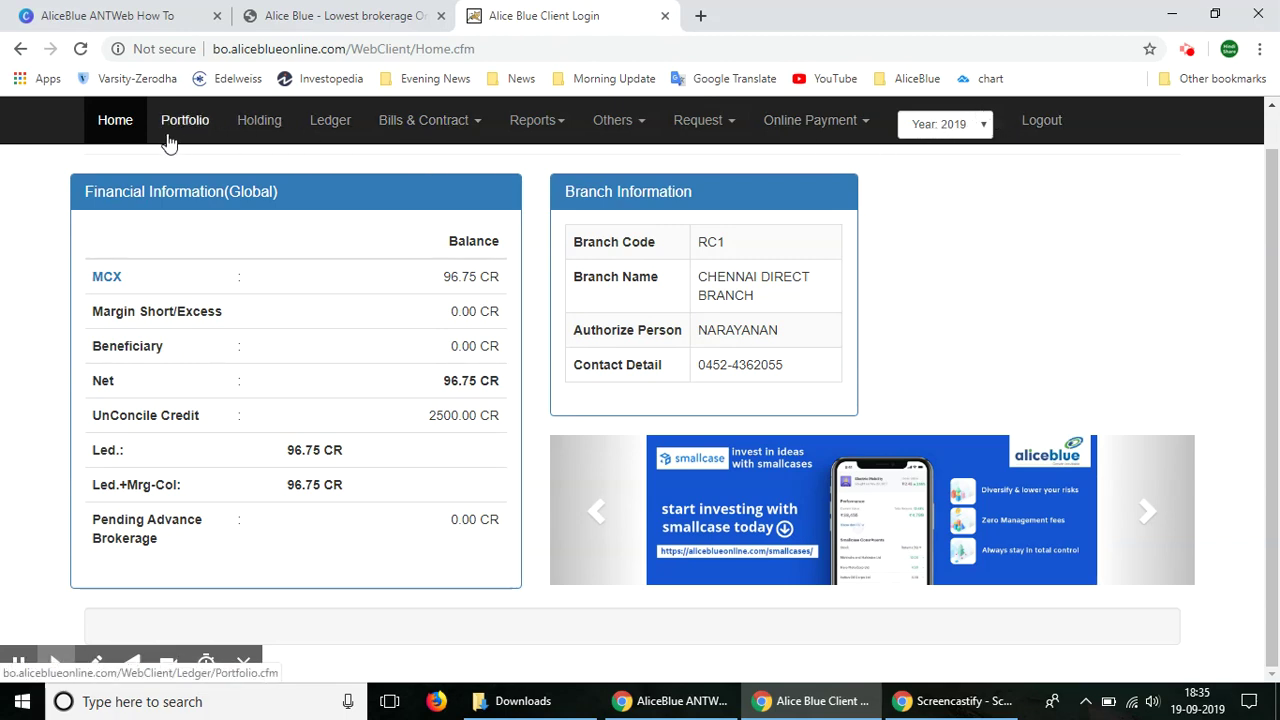
{"action": "left_click", "coordinate": [335, 126]}
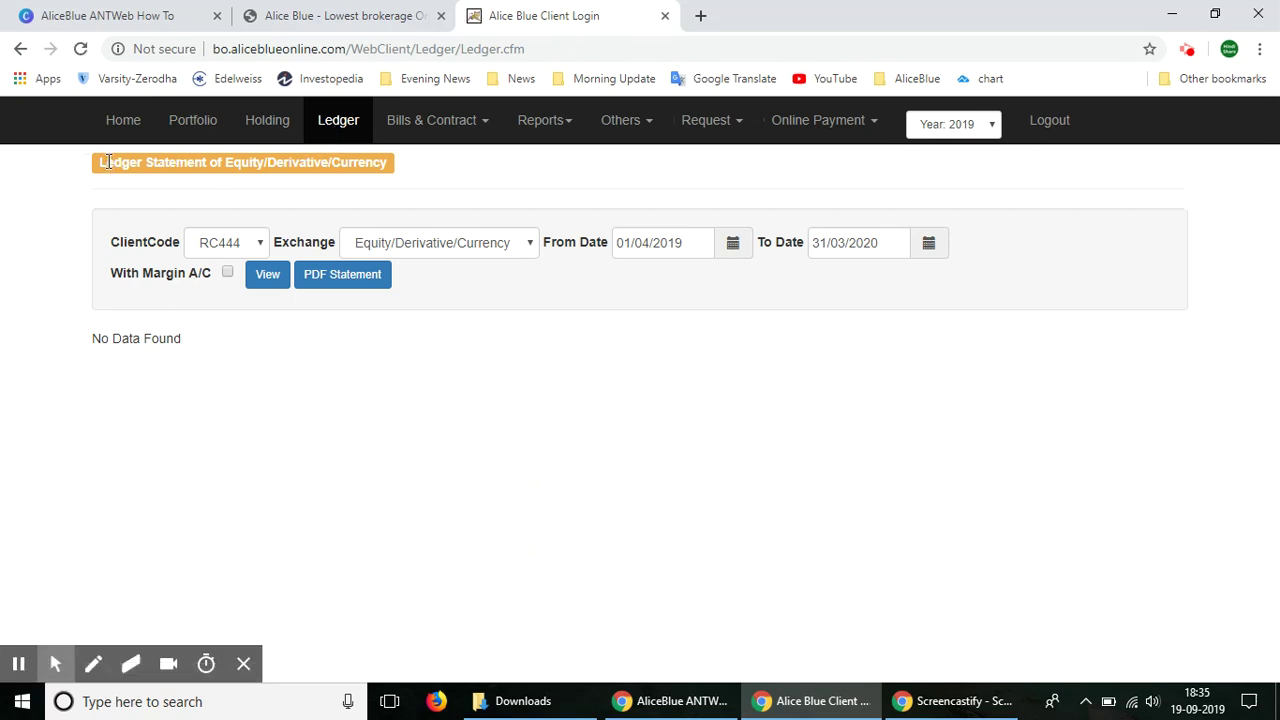
{"action": "left_click_drag", "start_coordinate": [104, 164], "coordinate": [400, 166]}
{"action": "left_click", "coordinate": [392, 186]}
- Set the ledger's exchange to MCX and its From Date to 01/01/2019
{"action": "left_click", "coordinate": [494, 248]}
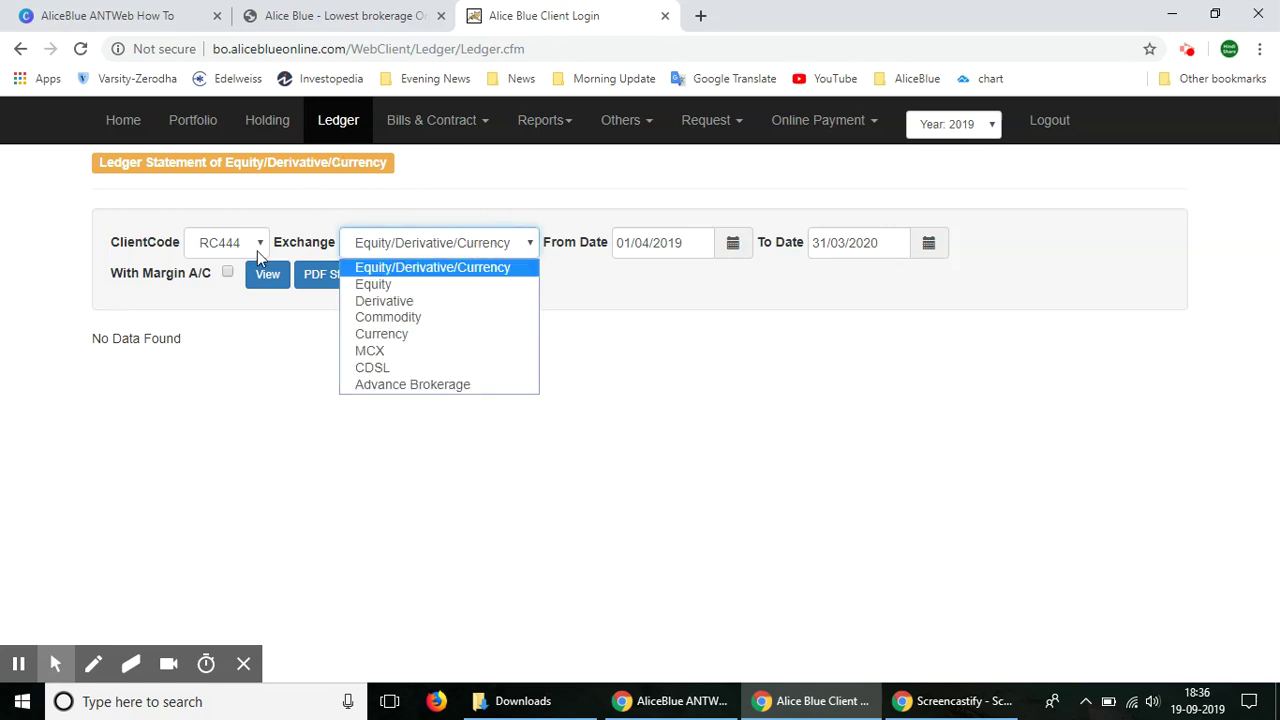
{"action": "left_click", "coordinate": [464, 350]}
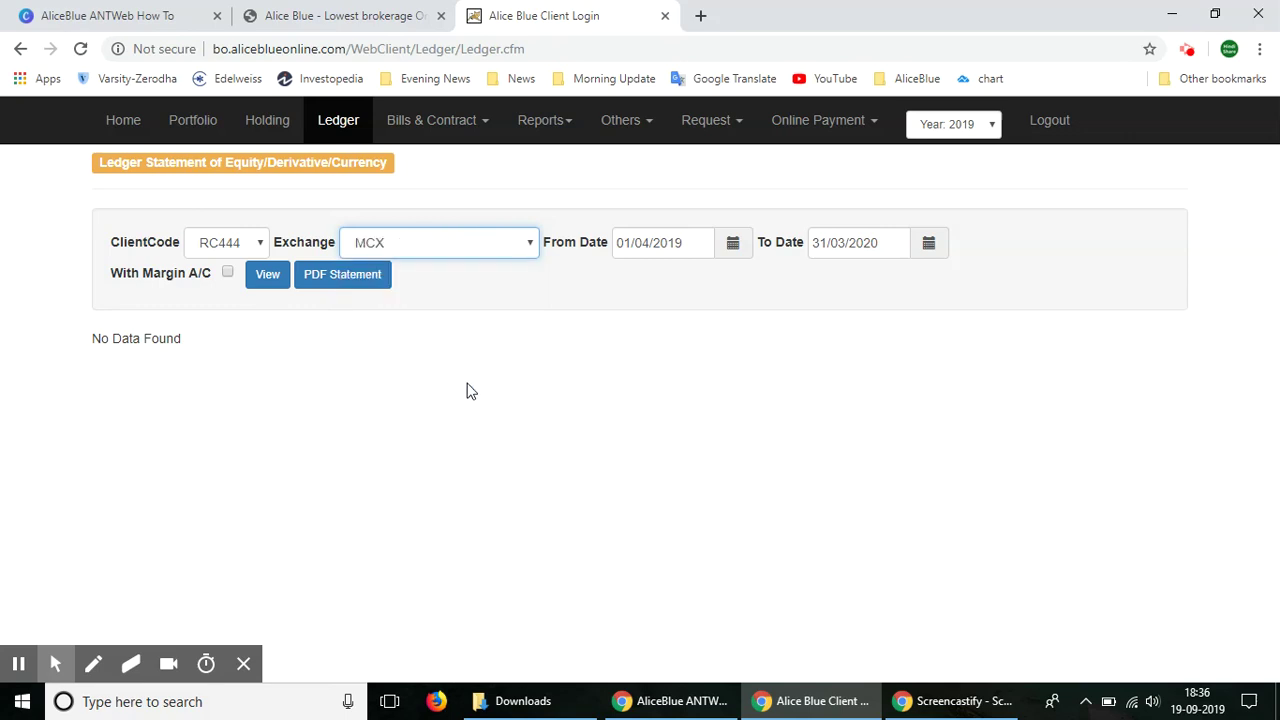
{"action": "left_click", "coordinate": [652, 245]}
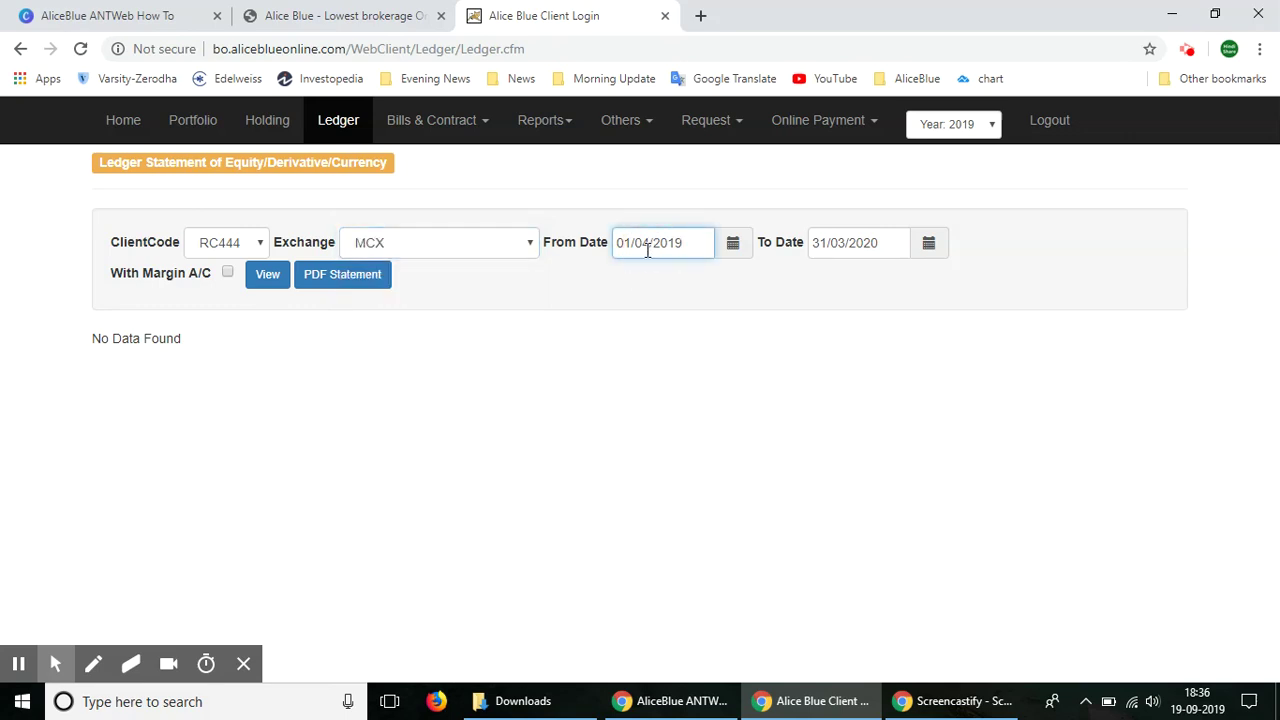
{"action": "key", "text": "BackSpace"}
{"action": "type", "text": "1"}
- Set the ledger's To Date to 31/01/2020 and display the statement
{"action": "left_click", "coordinate": [880, 243]}
{"action": "left_click", "coordinate": [845, 241]}
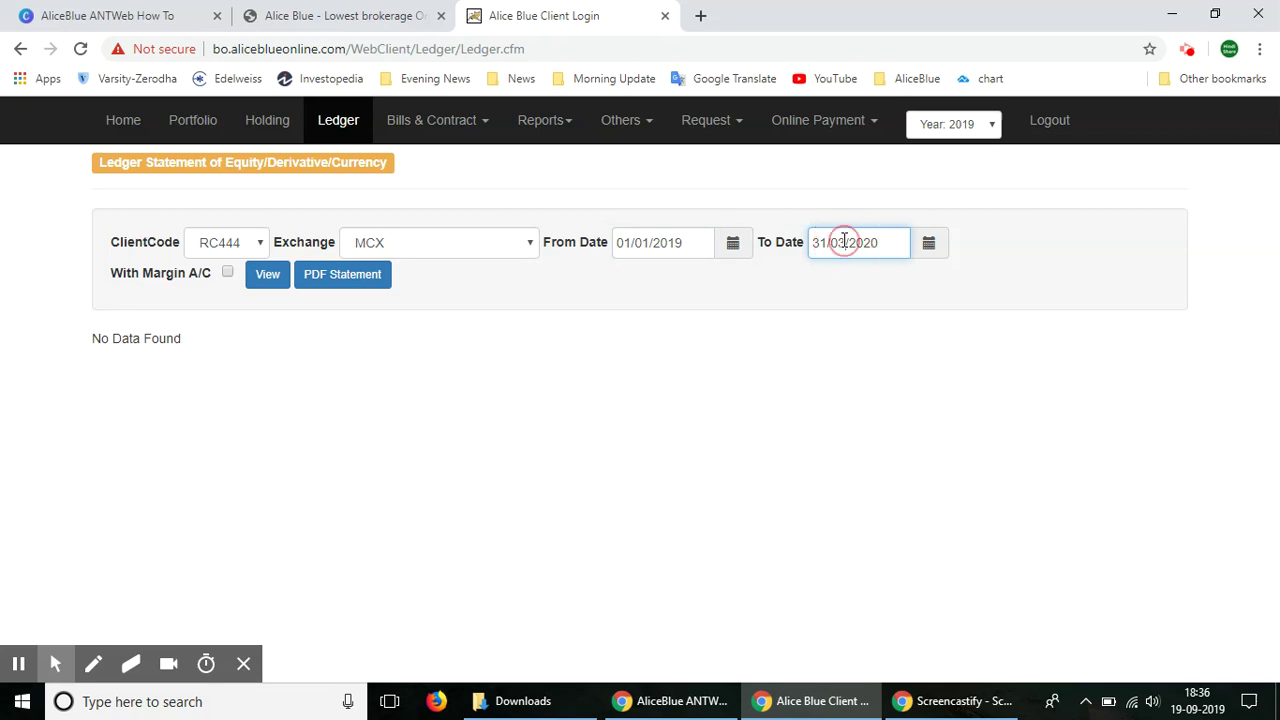
{"action": "key", "text": "BackSpace"}
{"action": "type", "text": "1"}
{"action": "left_click", "coordinate": [522, 277]}
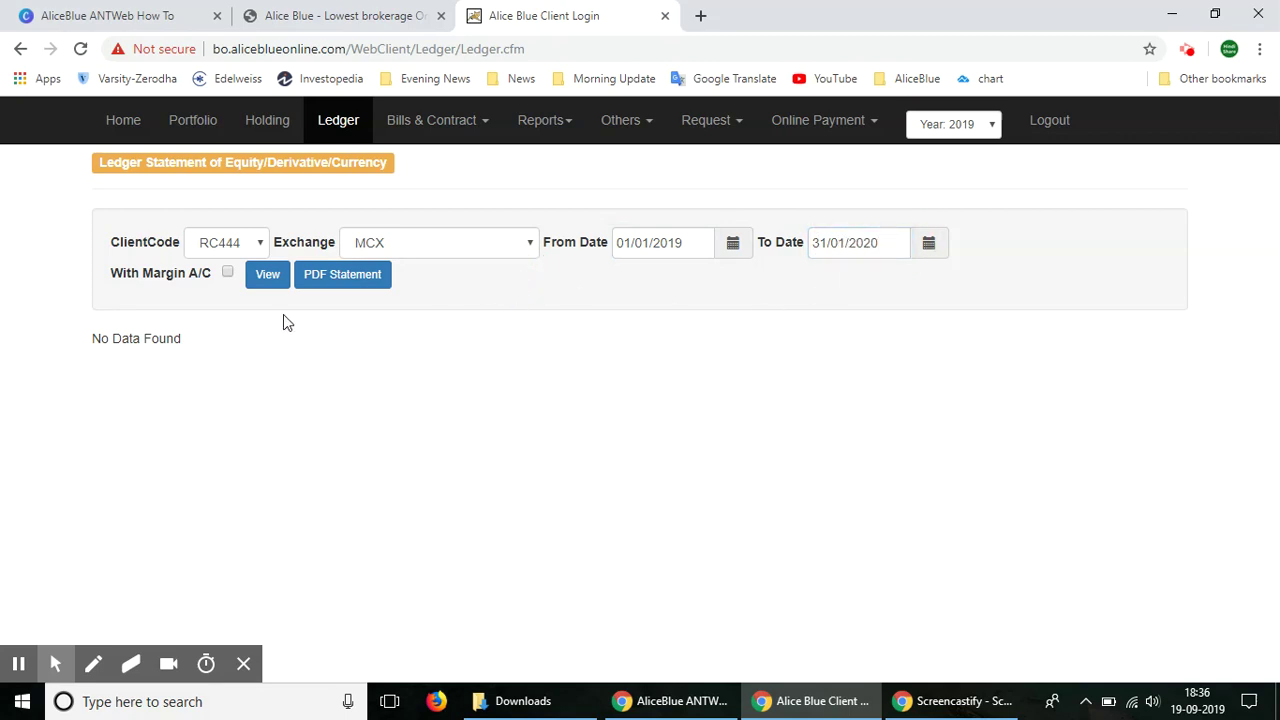
{"action": "left_click", "coordinate": [268, 282]}
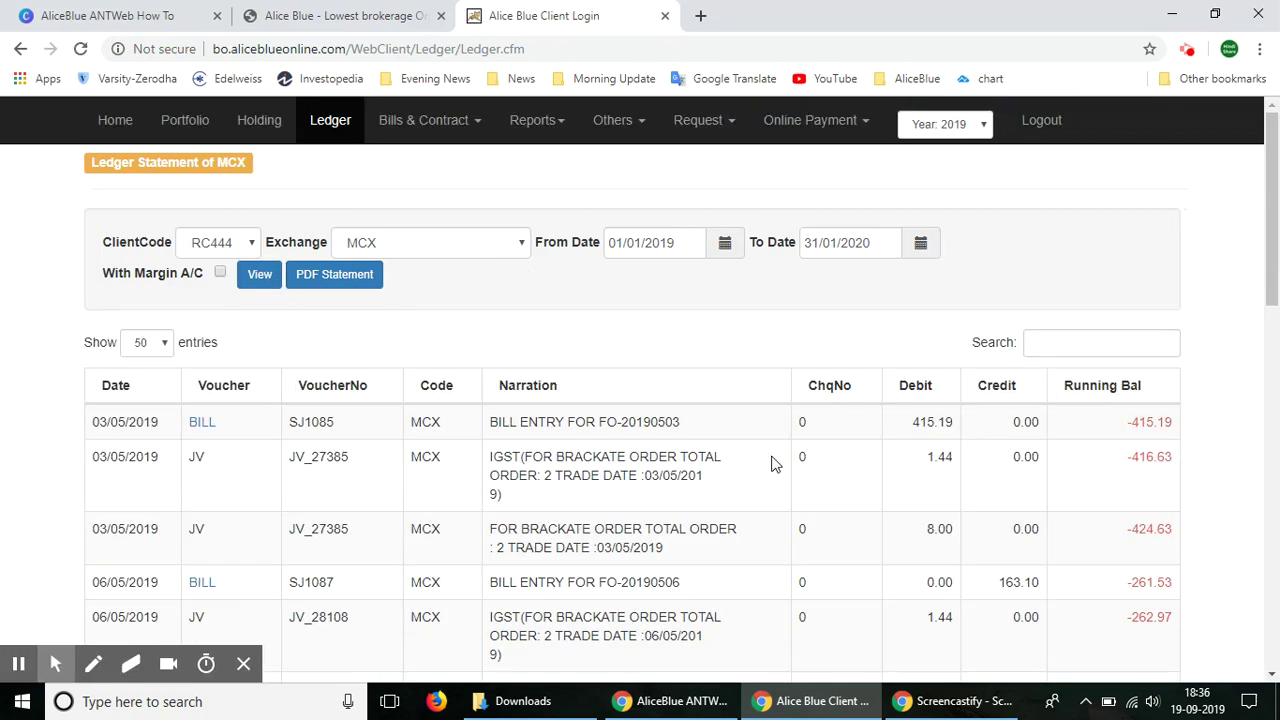
- Review the MCX ledger entries and export the statement to Excel
{"action": "mouse_move", "coordinate": [1273, 270]}
{"action": "left_mouse_down"}
{"action": "mouse_move", "coordinate": [1277, 330]}
{"action": "mouse_move", "coordinate": [1276, 265]}
{"action": "left_mouse_up"}
{"action": "mouse_move", "coordinate": [1273, 251]}
{"action": "left_mouse_down"}
{"action": "mouse_move", "coordinate": [1273, 341]}
{"action": "mouse_move", "coordinate": [1273, 245]}
{"action": "left_mouse_up"}
{"action": "scroll", "coordinate": [246, 434], "scroll_direction": "down", "scroll_amount": 8}
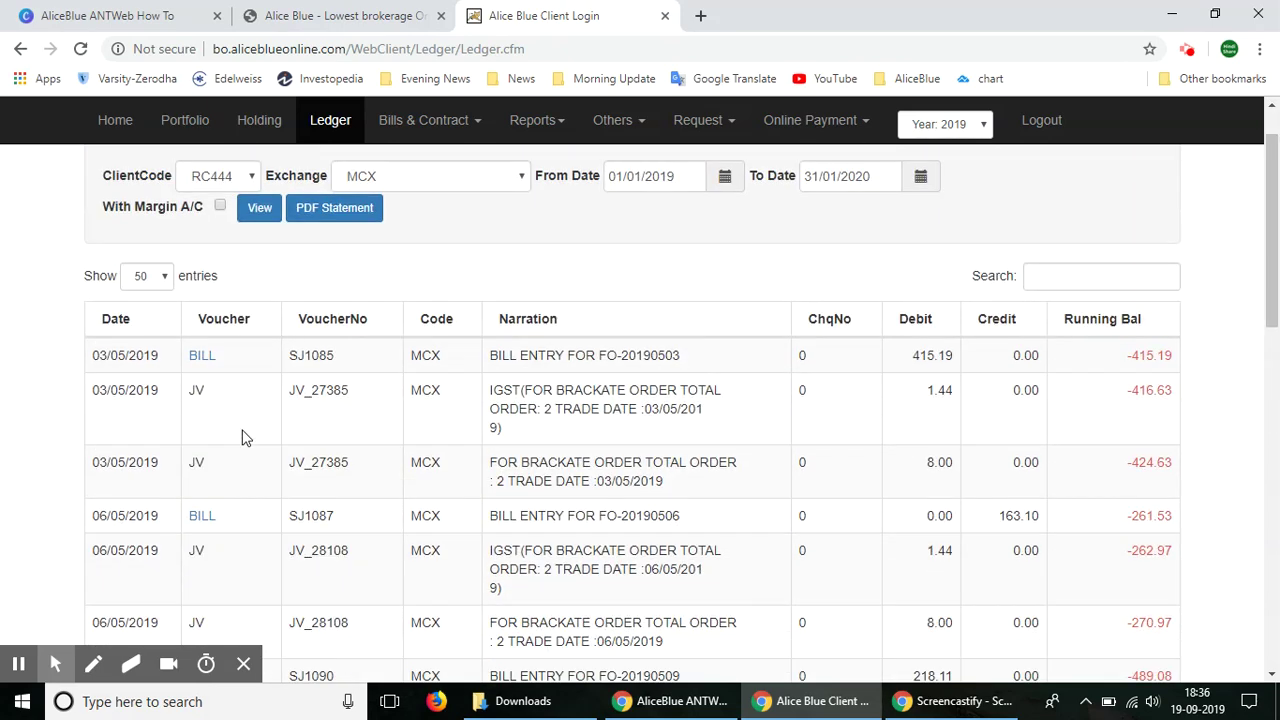
{"action": "scroll", "coordinate": [250, 433], "scroll_direction": "down", "scroll_amount": 4}
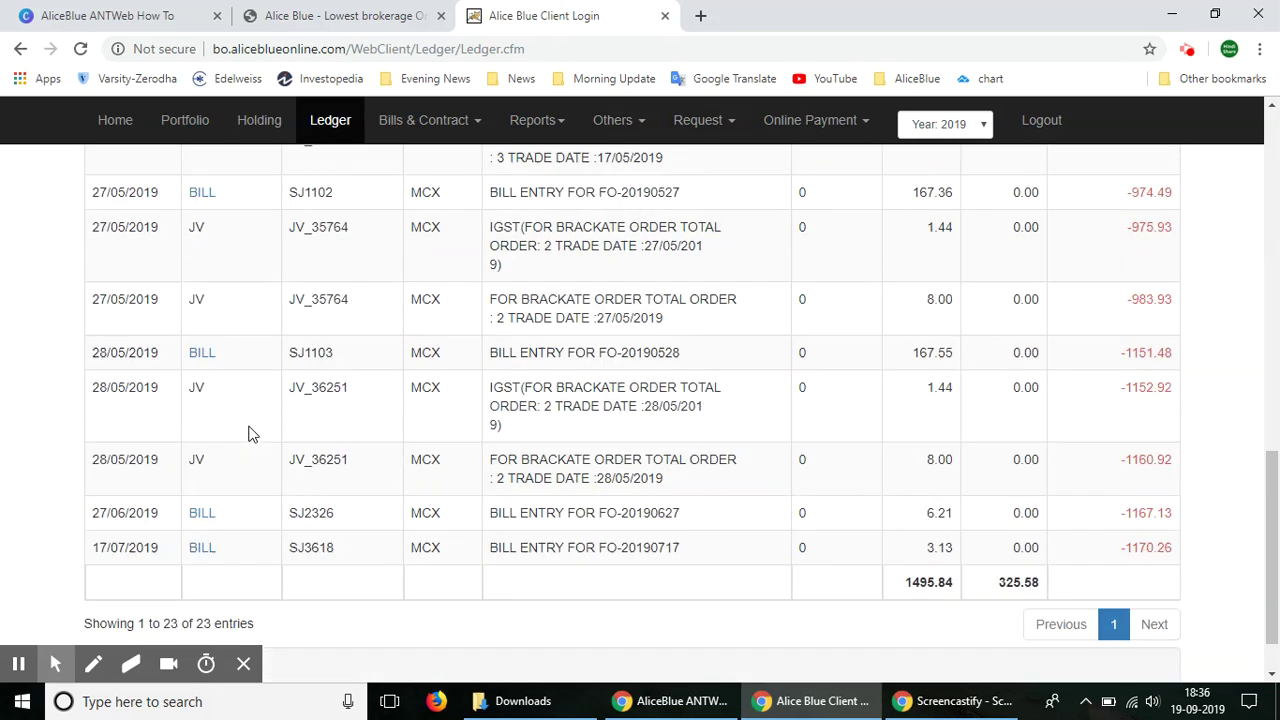
{"action": "scroll", "coordinate": [253, 485], "scroll_direction": "up", "scroll_amount": 10}
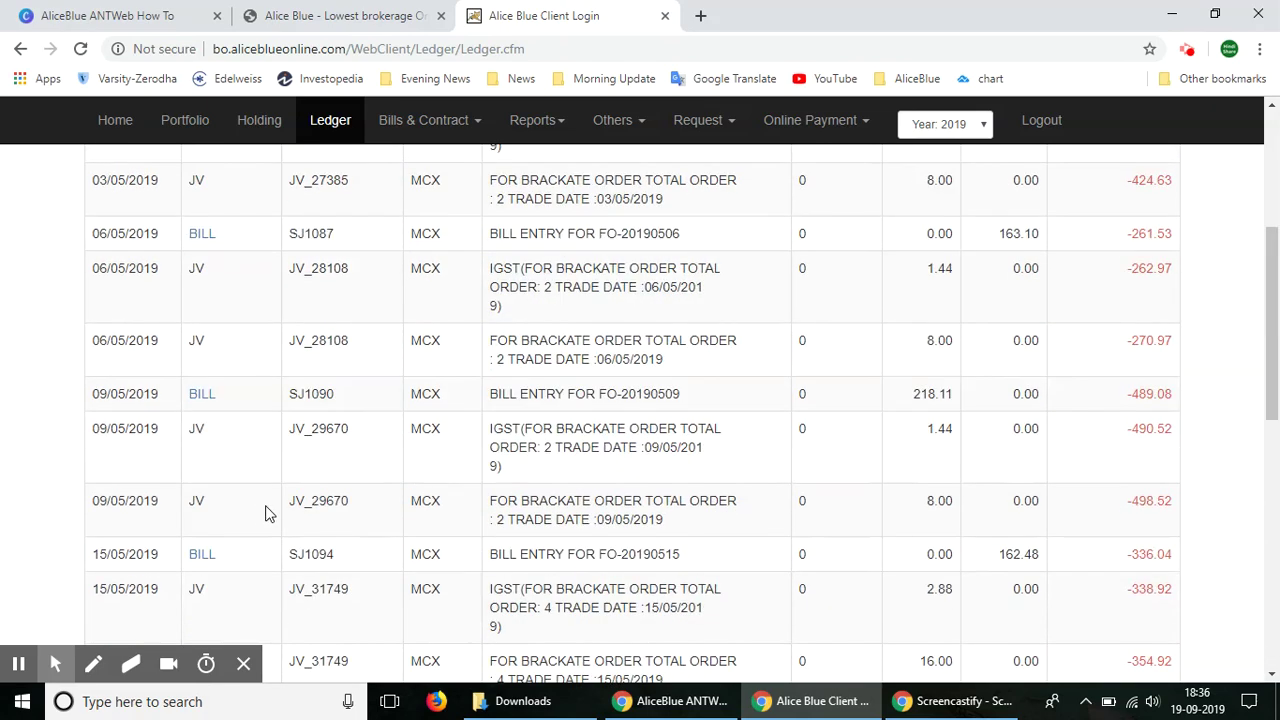
{"action": "scroll", "coordinate": [258, 505], "scroll_direction": "down", "scroll_amount": 10}
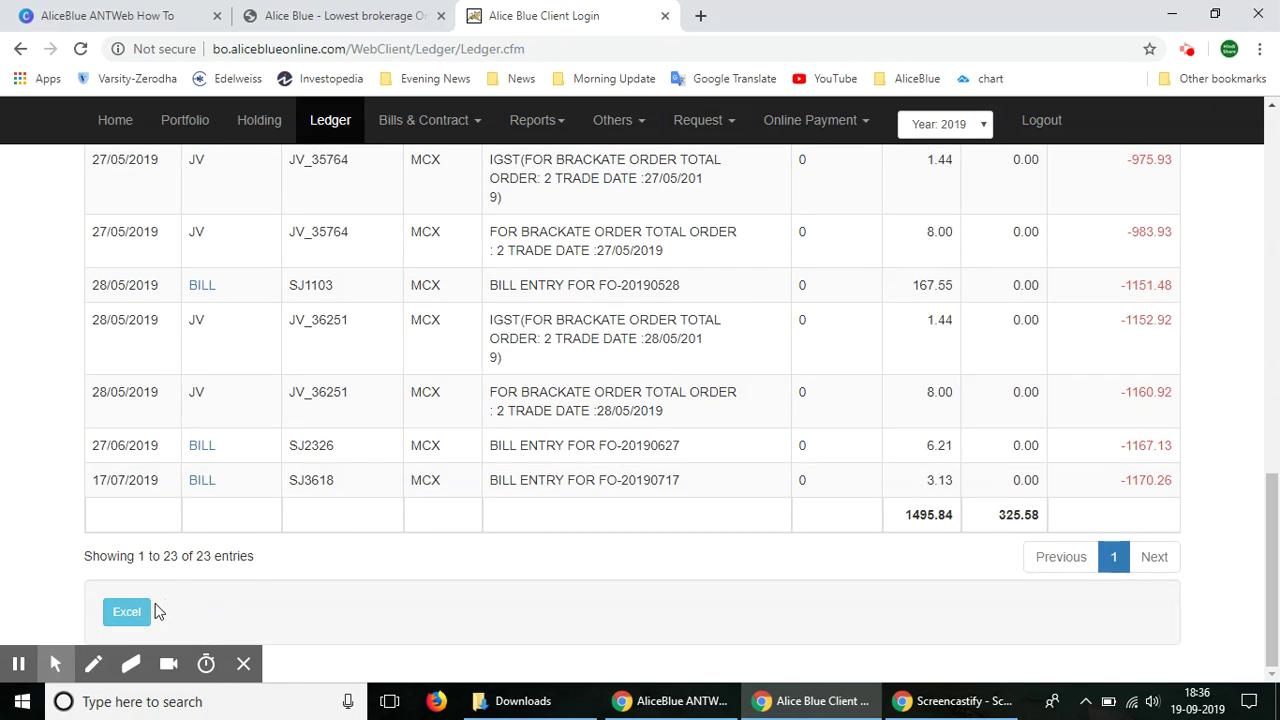
{"action": "left_click", "coordinate": [133, 620]}
{"action": "left_click", "coordinate": [127, 621]}
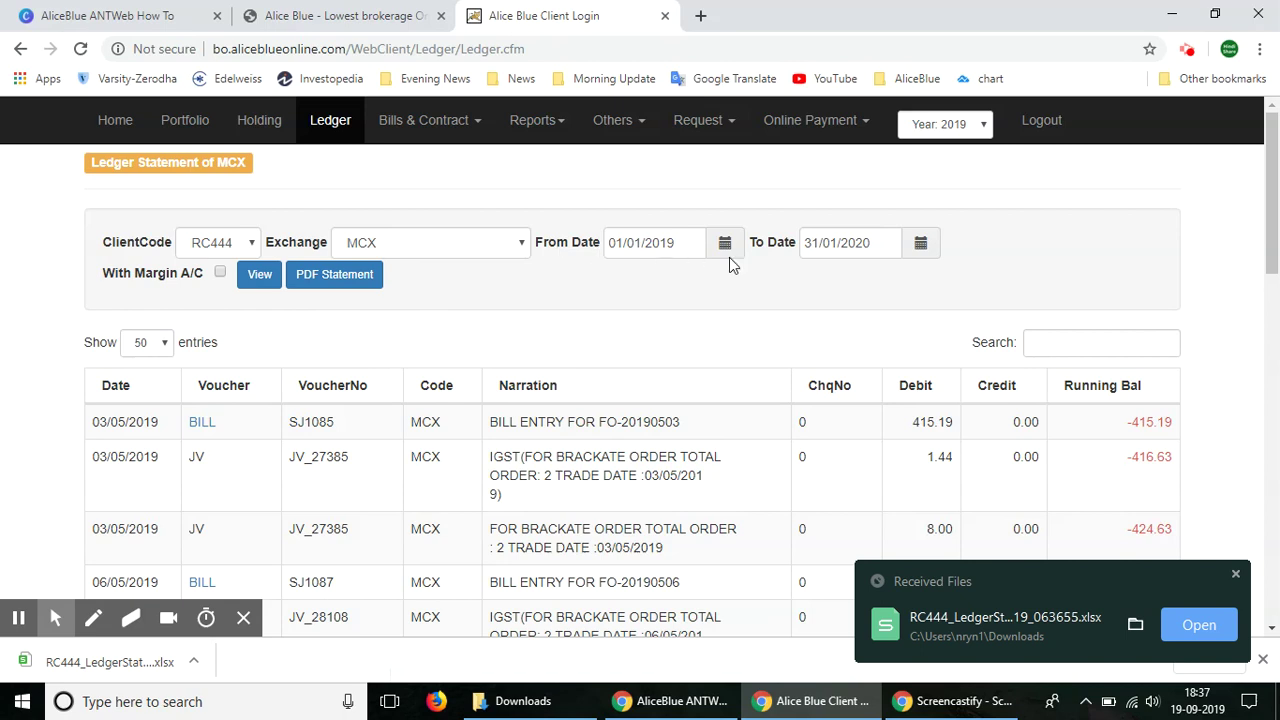
- Download the MCX ledger for the selected date range as a PDF statement
{"action": "left_click", "coordinate": [513, 256]}
{"action": "left_click", "coordinate": [666, 243]}
{"action": "left_click", "coordinate": [675, 244]}
{"action": "left_click", "coordinate": [832, 243]}
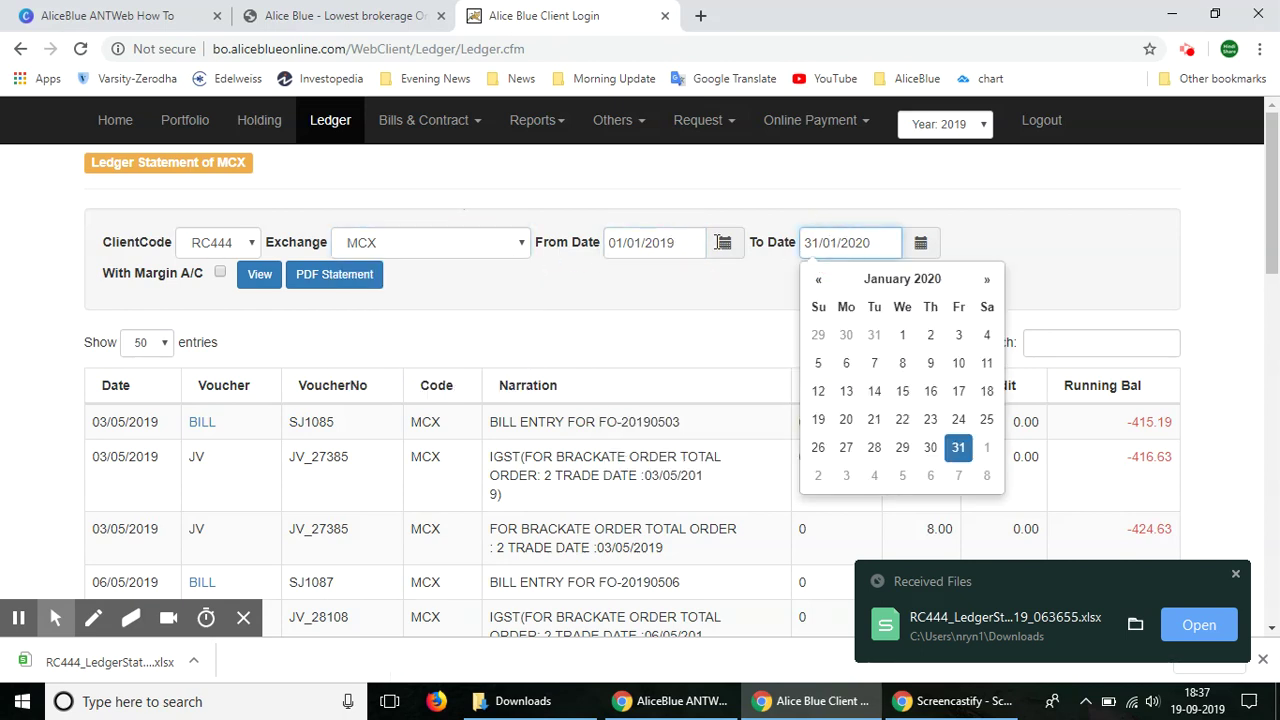
{"action": "left_click", "coordinate": [655, 272]}
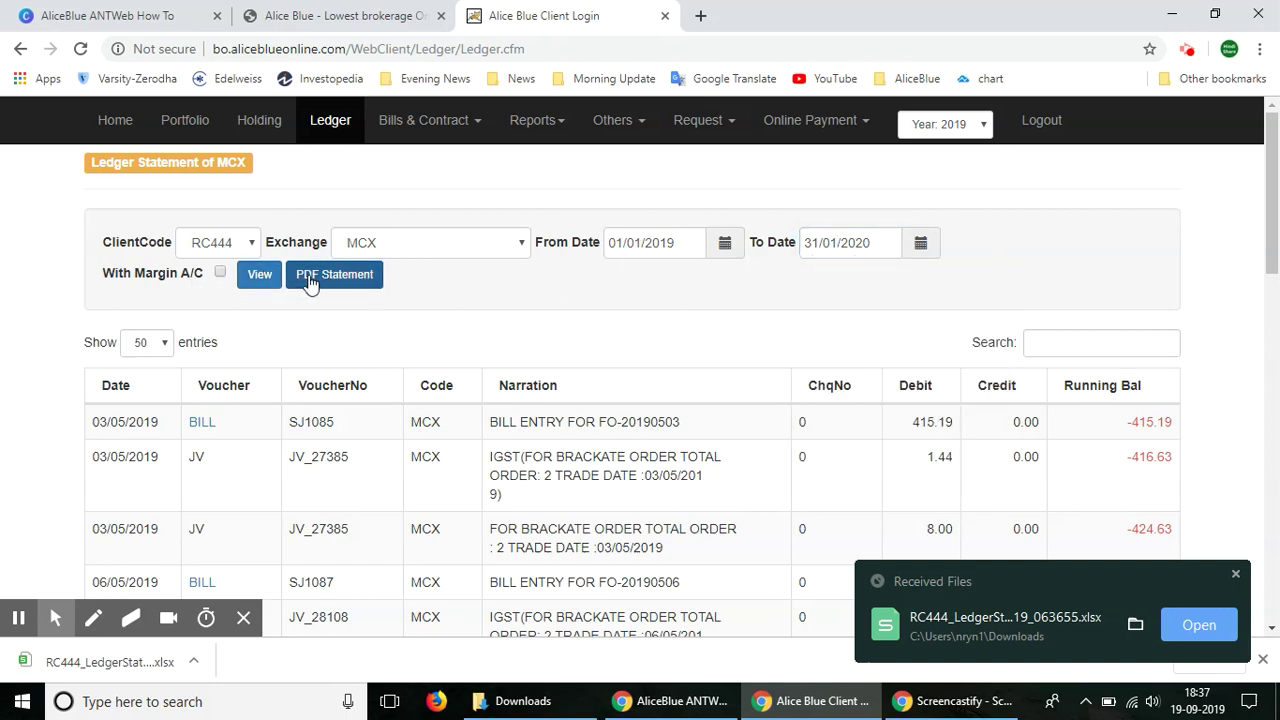
{"action": "left_click", "coordinate": [310, 284]}
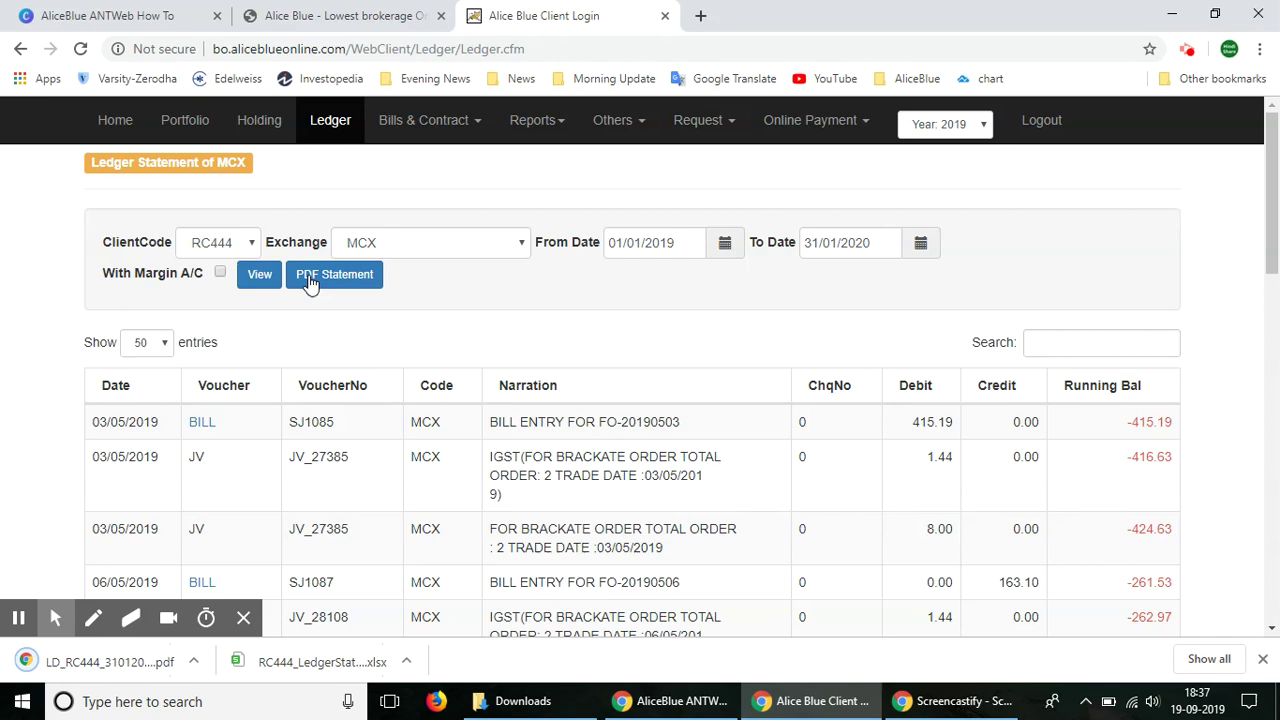
- Return to the back office home page and view the balances under Financial Information(Global)
{"action": "mouse_move", "coordinate": [135, 612]}
{"action": "key", "text": "alt+k"}
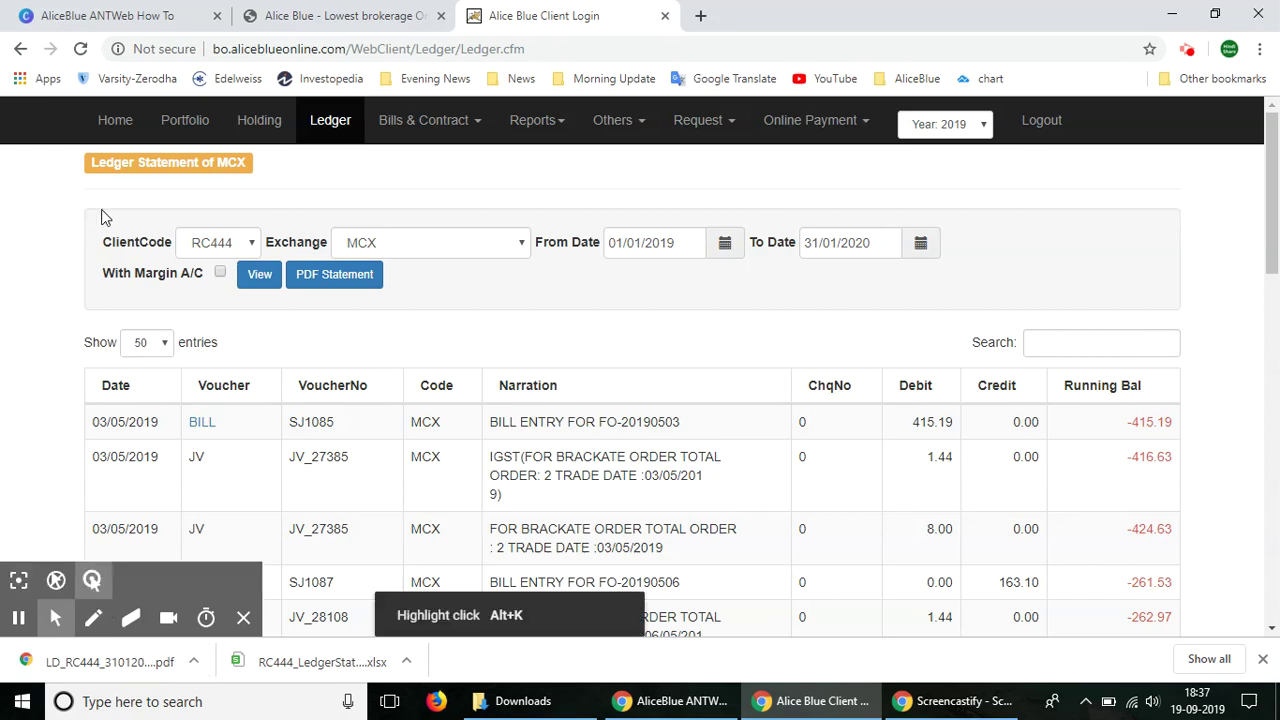
{"action": "left_click", "coordinate": [112, 128]}
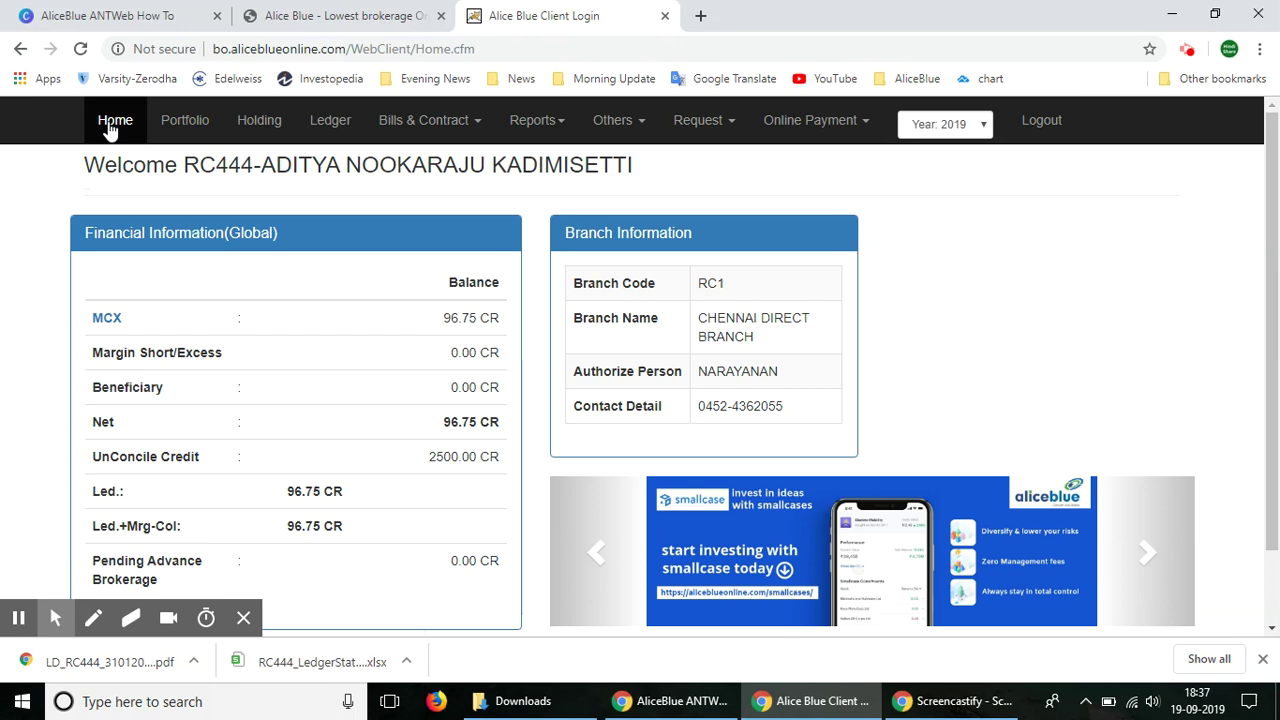
{"action": "left_click_drag", "start_coordinate": [1272, 175], "coordinate": [1276, 213]}
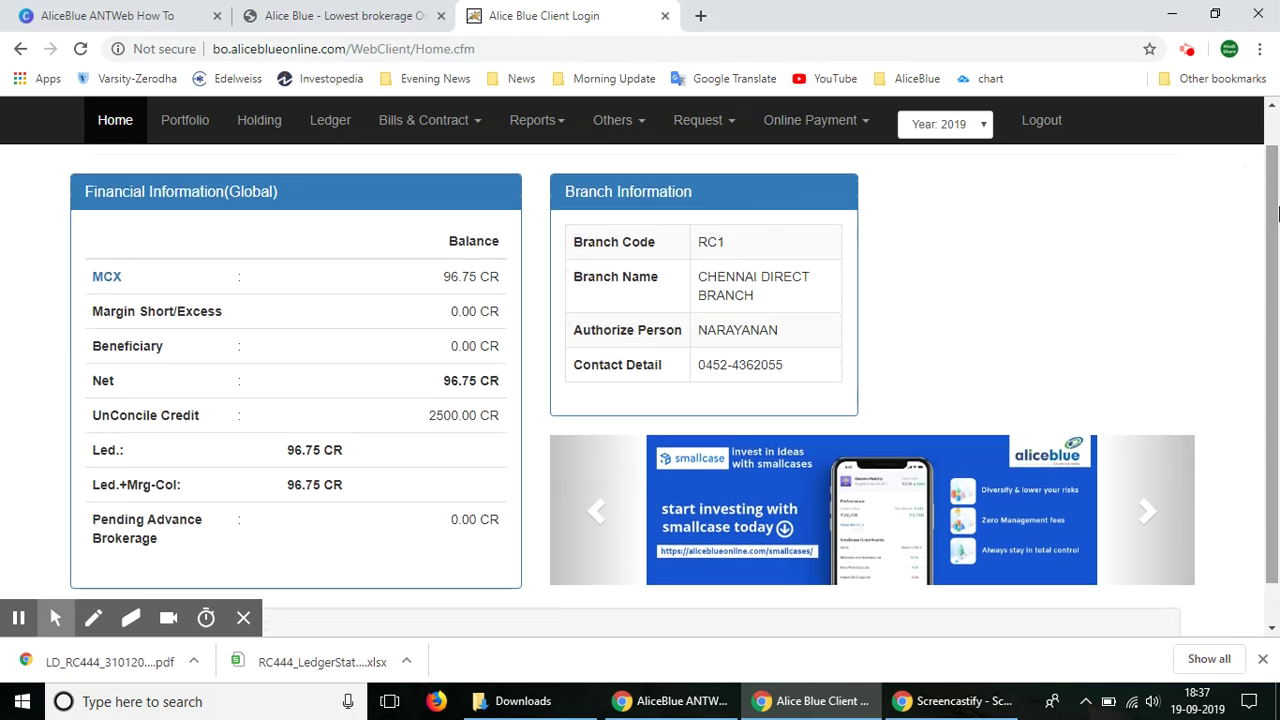